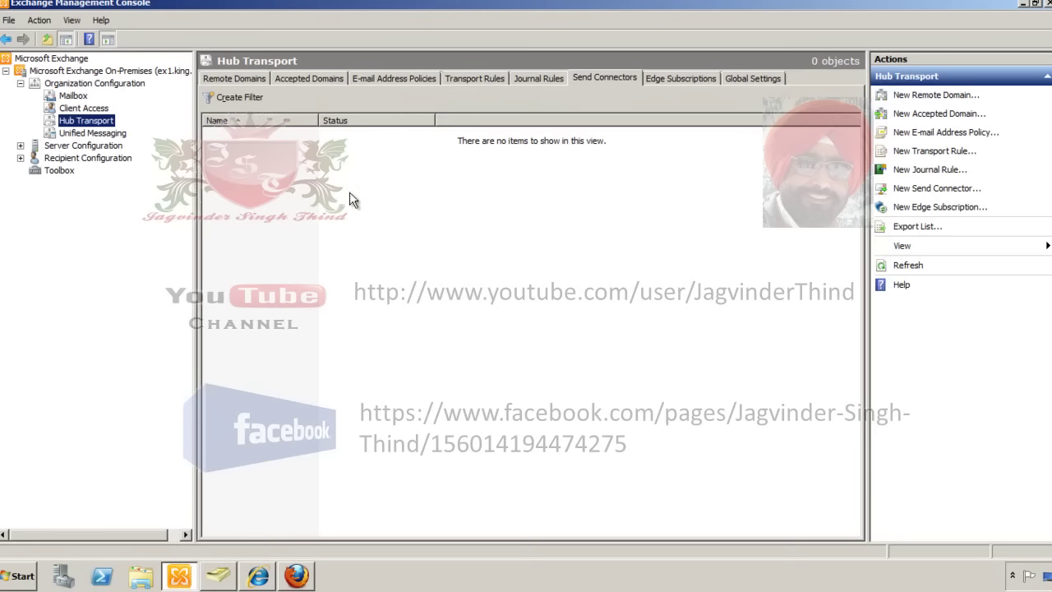
Step: Start a new send connector named TestConnector and set its intended use to Internet
right_click(351, 195)
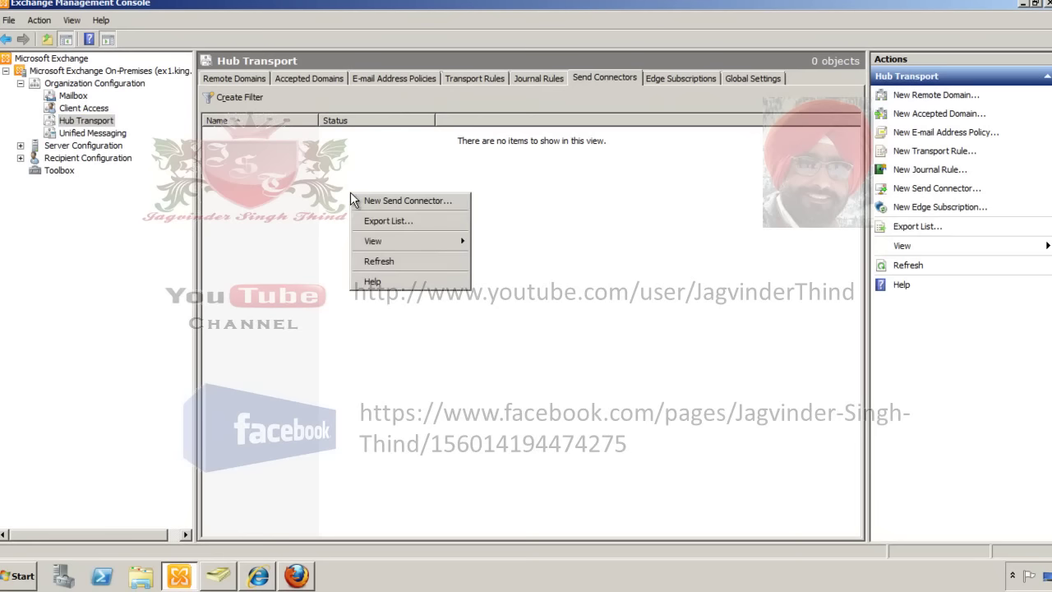
click(449, 210)
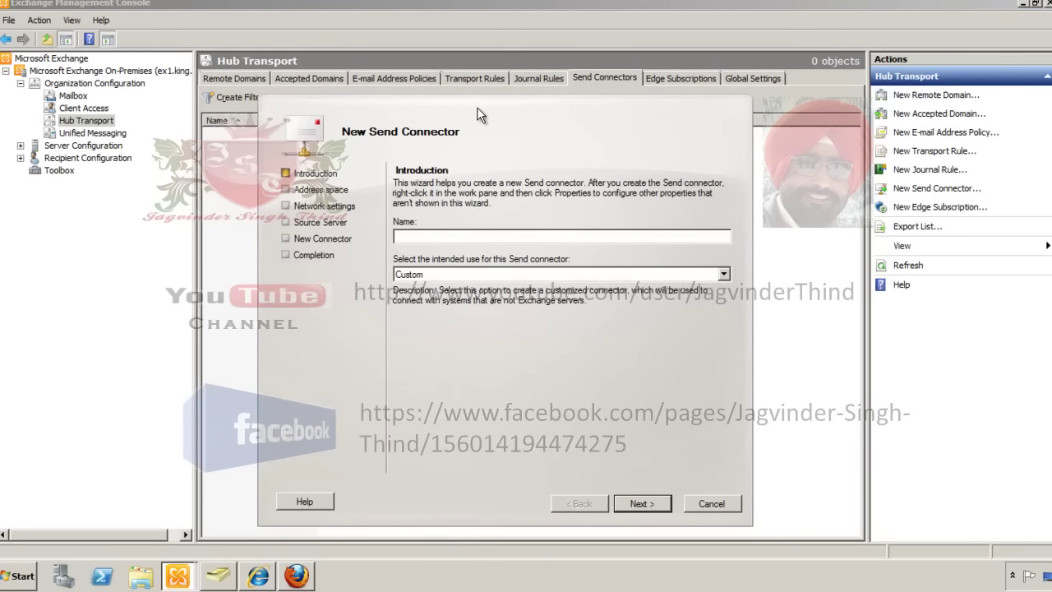
click(473, 236)
text(TestConnector)
click(727, 274)
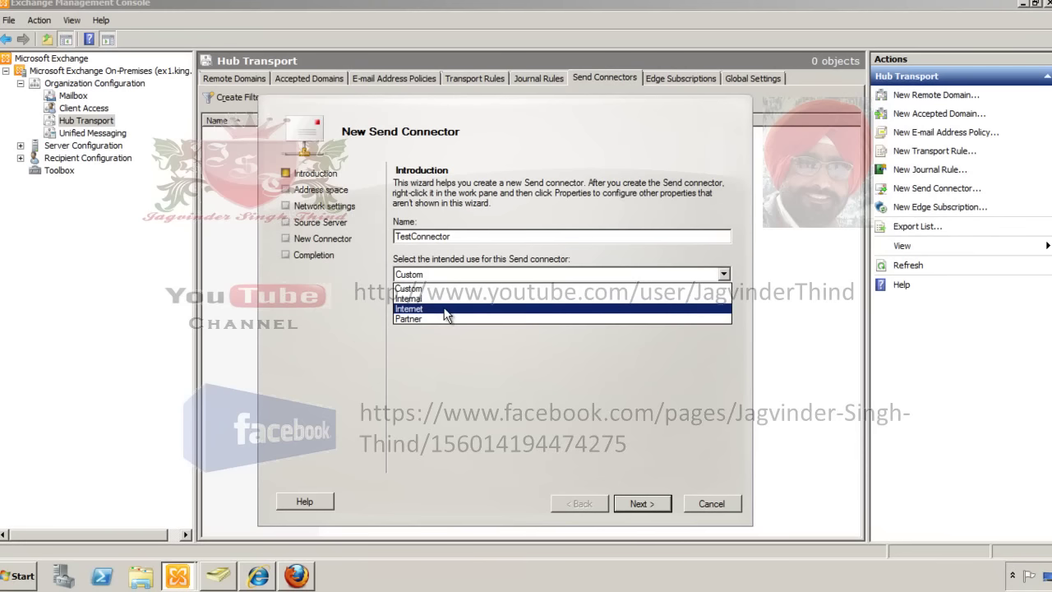
click(491, 316)
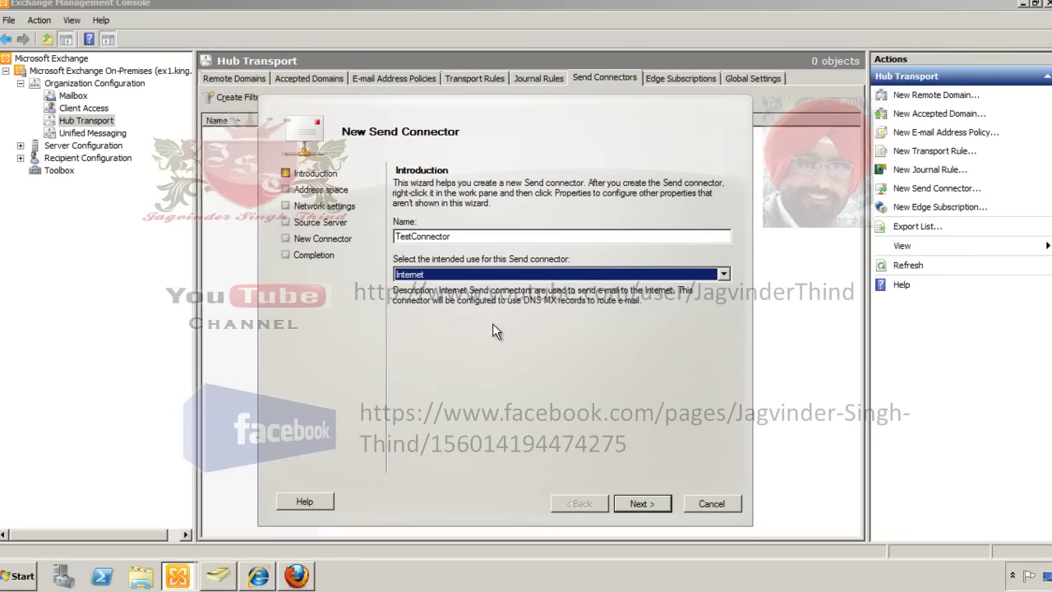
Step: Continue to the address space settings and begin adding an SMTP address space
click(640, 503)
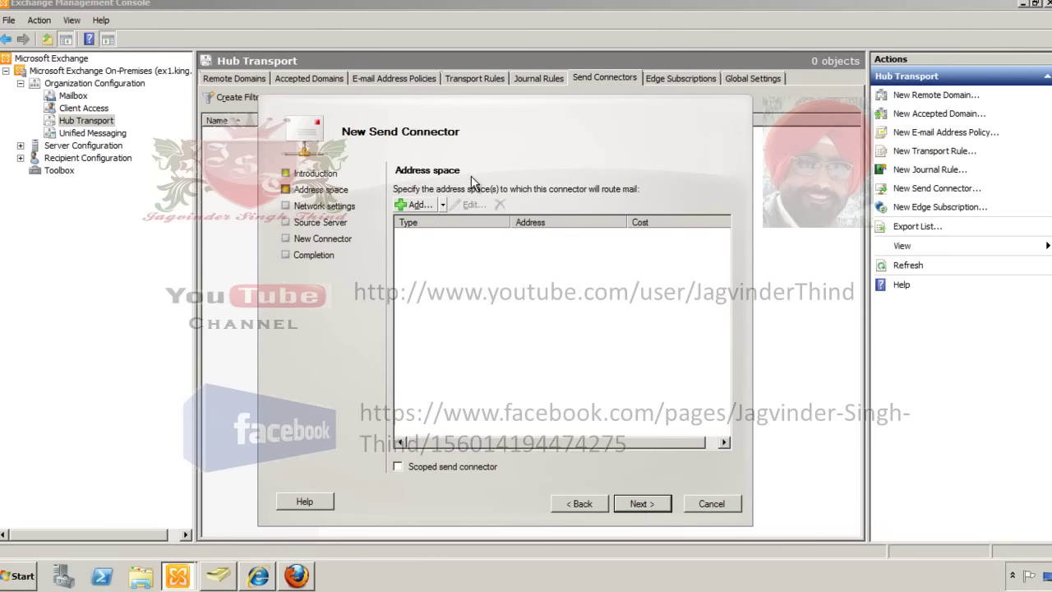
click(408, 202)
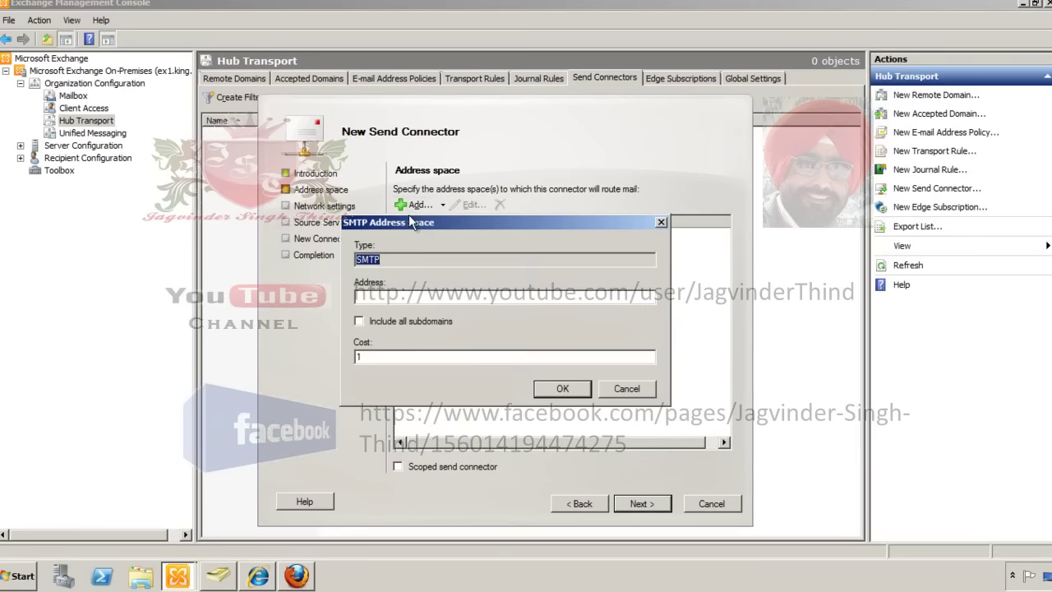
click(391, 298)
text(abc.com)
key(BackSpace)
key(BackSpace)
key(BackSpace)
key(BackSpace)
key(BackSpace)
key(BackSpace)
key(BackSpace)
Step: Enter * as the address of the SMTP address space, confirm it, and continue to the network settings
text(*)
click(555, 385)
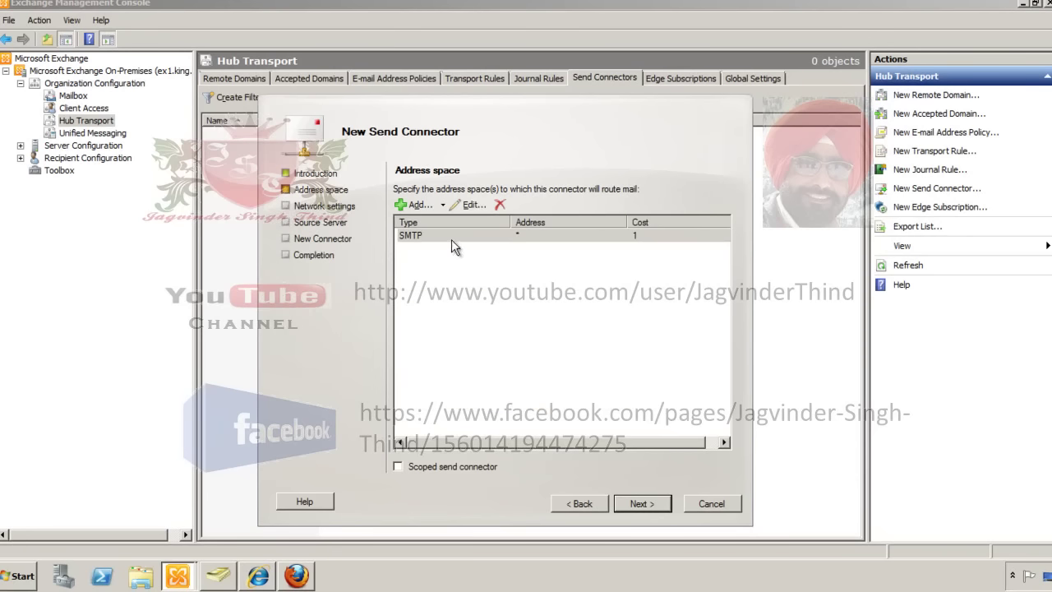
click(528, 235)
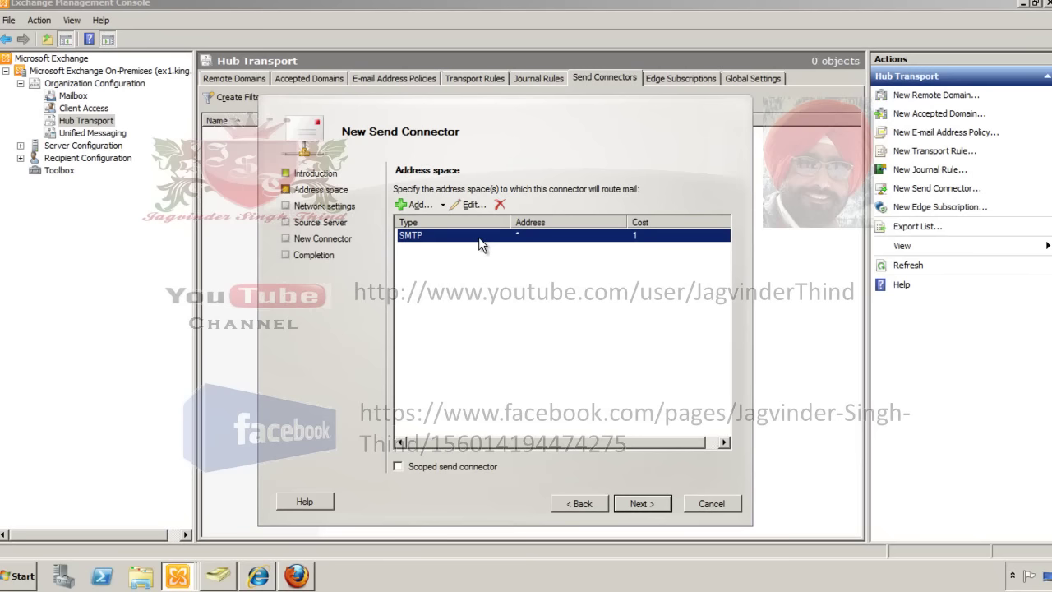
click(634, 505)
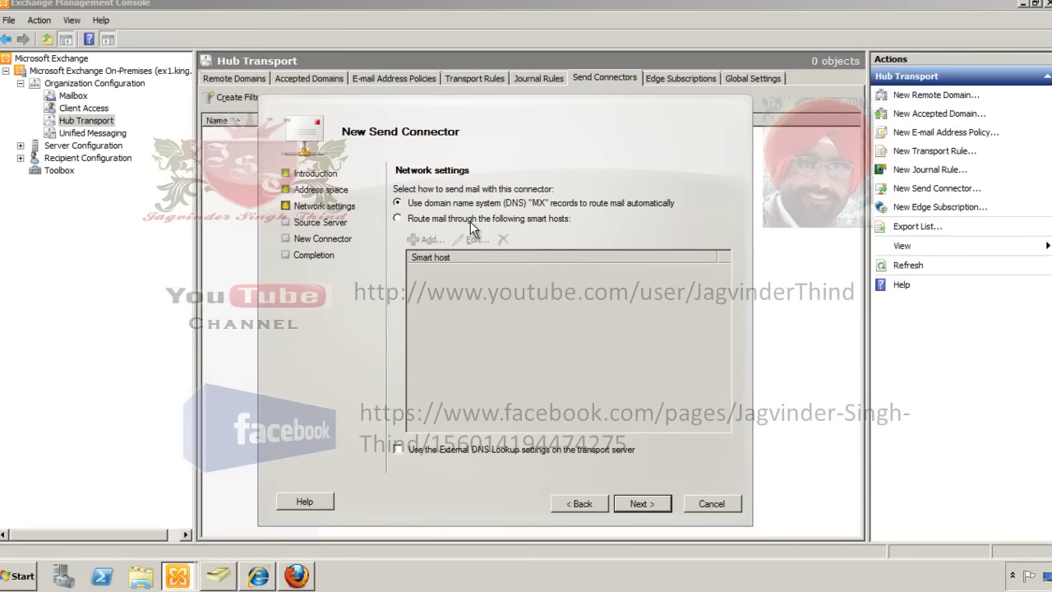
click(472, 220)
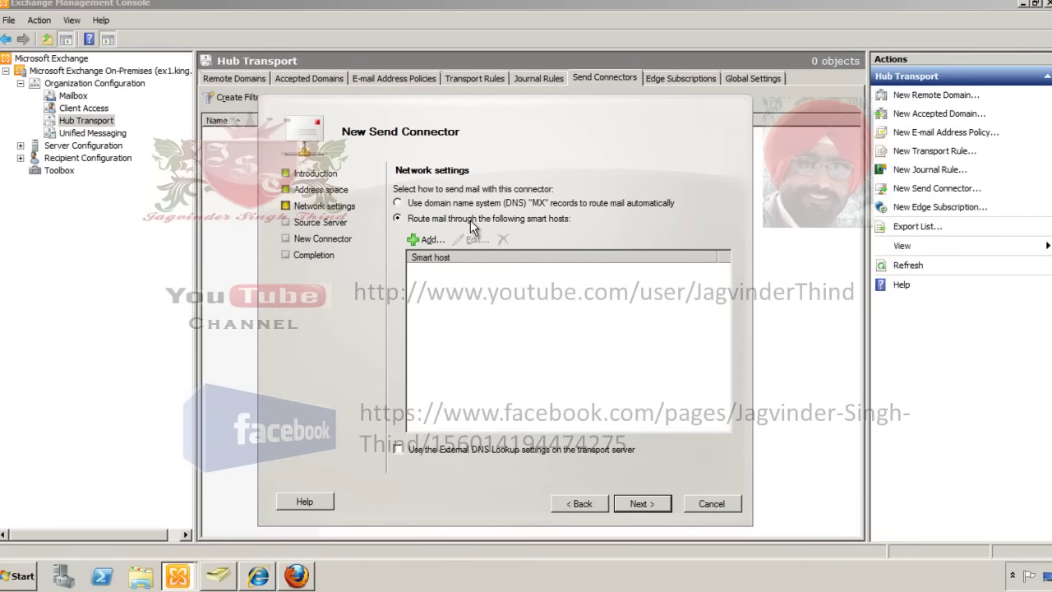
click(429, 240)
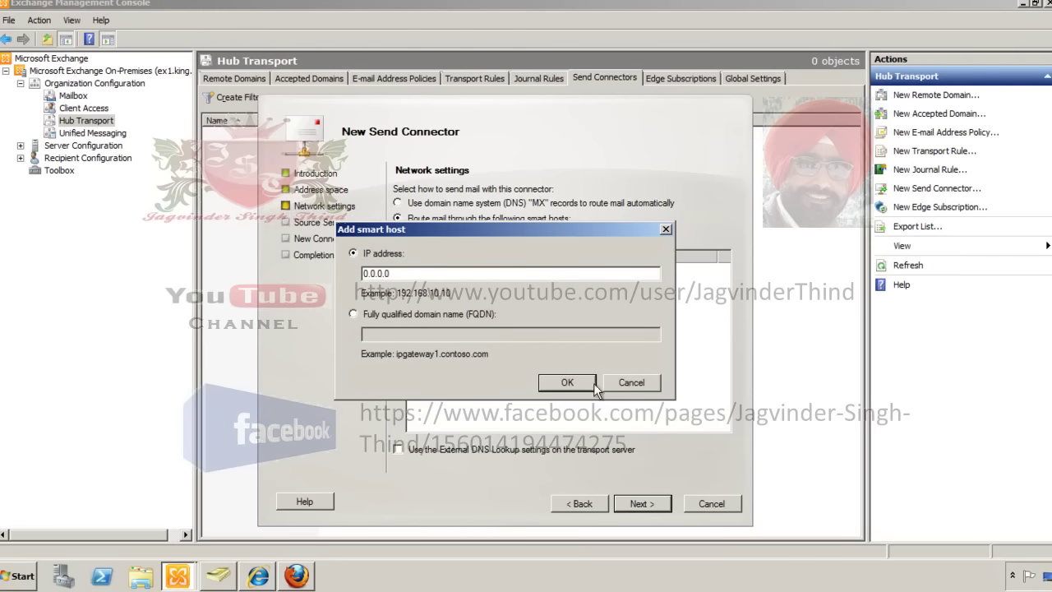
click(631, 385)
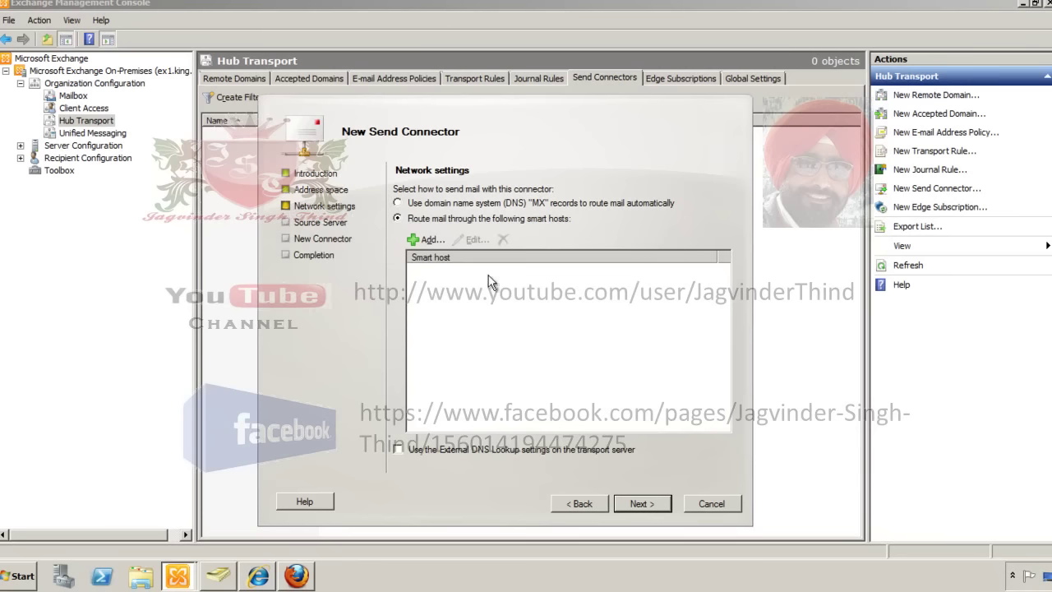
click(439, 204)
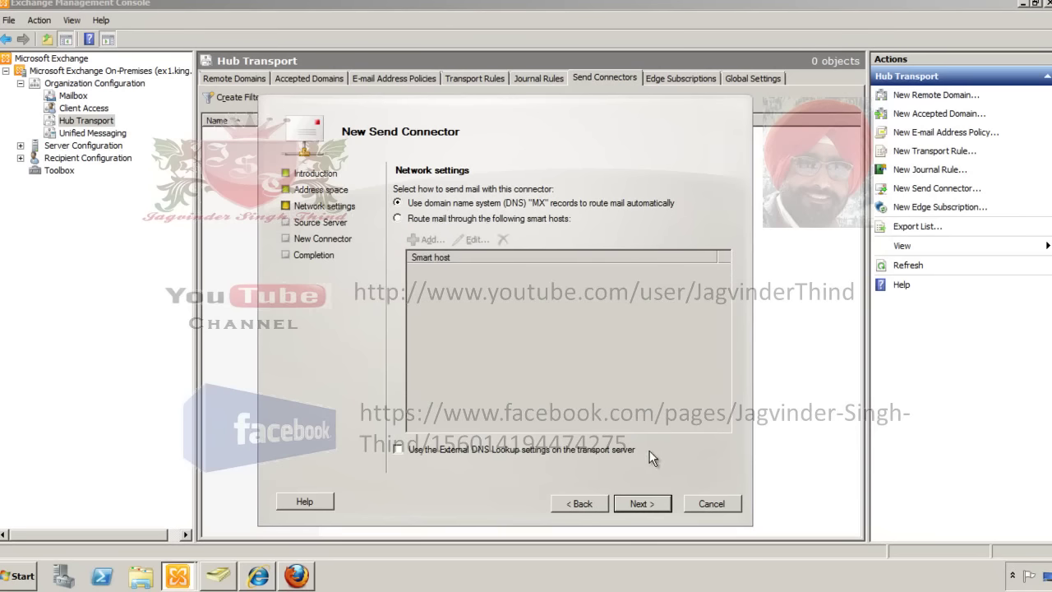
Step: Keep routing by DNS MX records and associate the connector with the Hub Transport server EX1
click(645, 503)
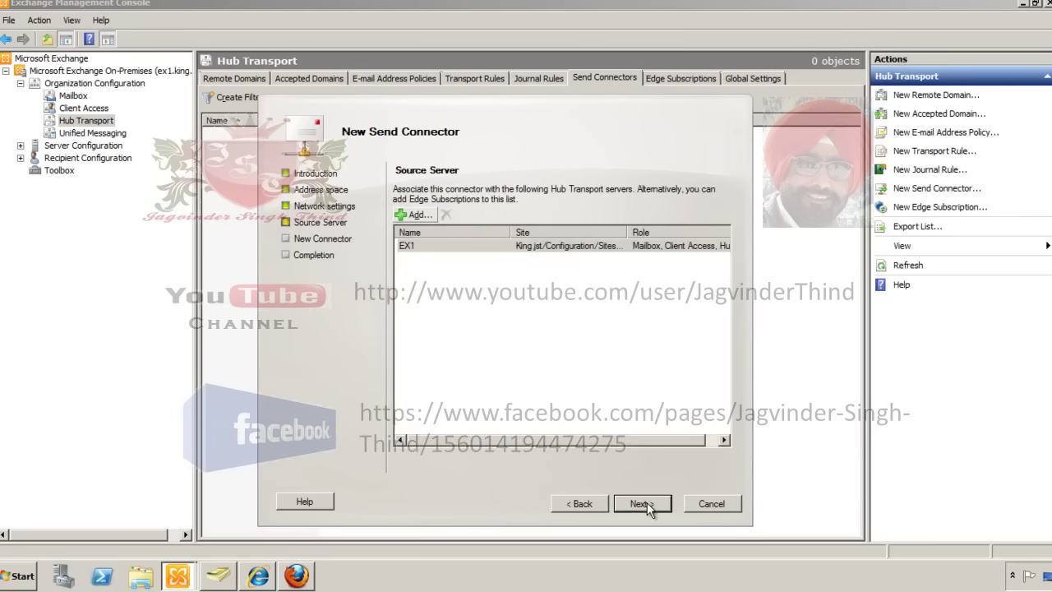
click(452, 245)
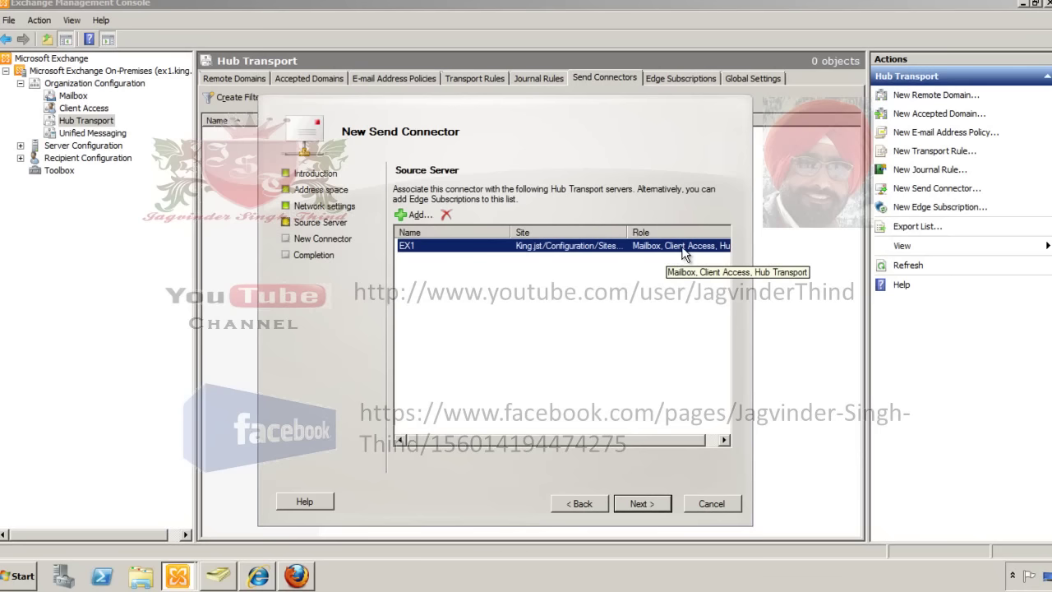
click(418, 215)
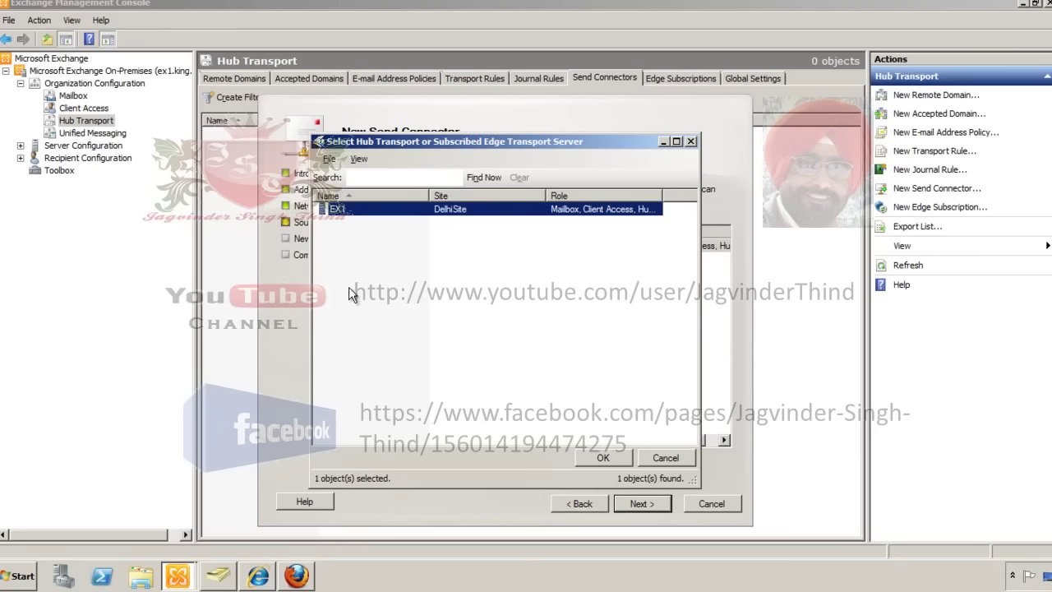
click(603, 458)
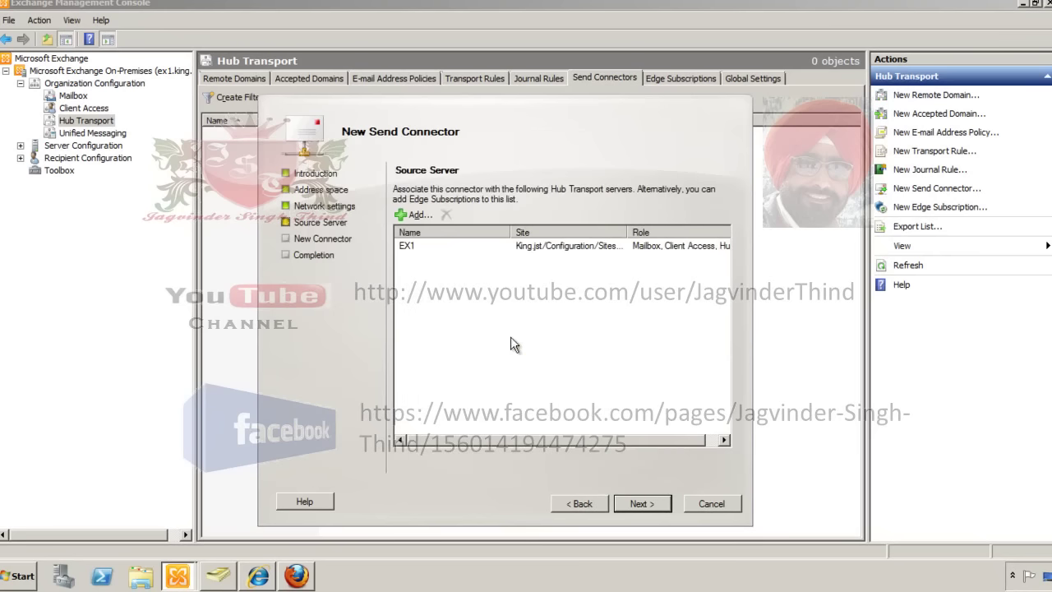
click(431, 245)
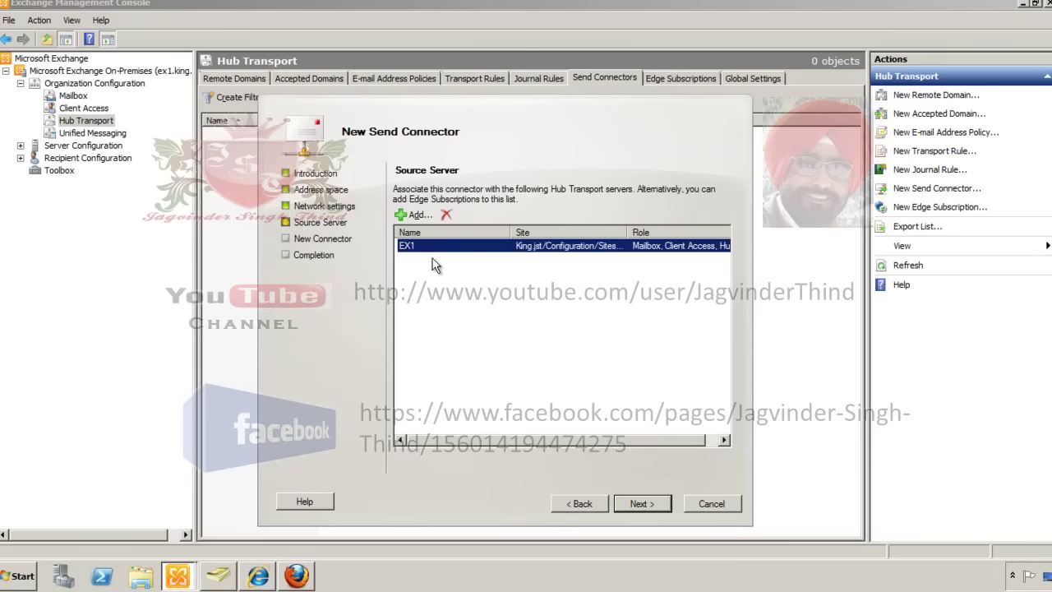
Step: Accept the source server, create the TestConnector send connector from the configuration summary, and finish the wizard
click(654, 503)
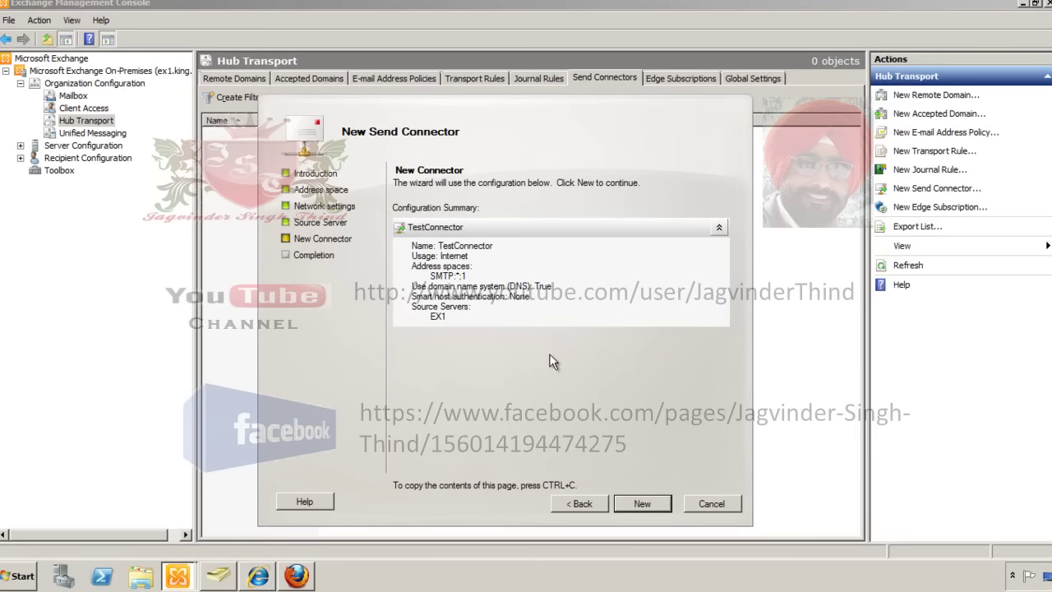
click(659, 504)
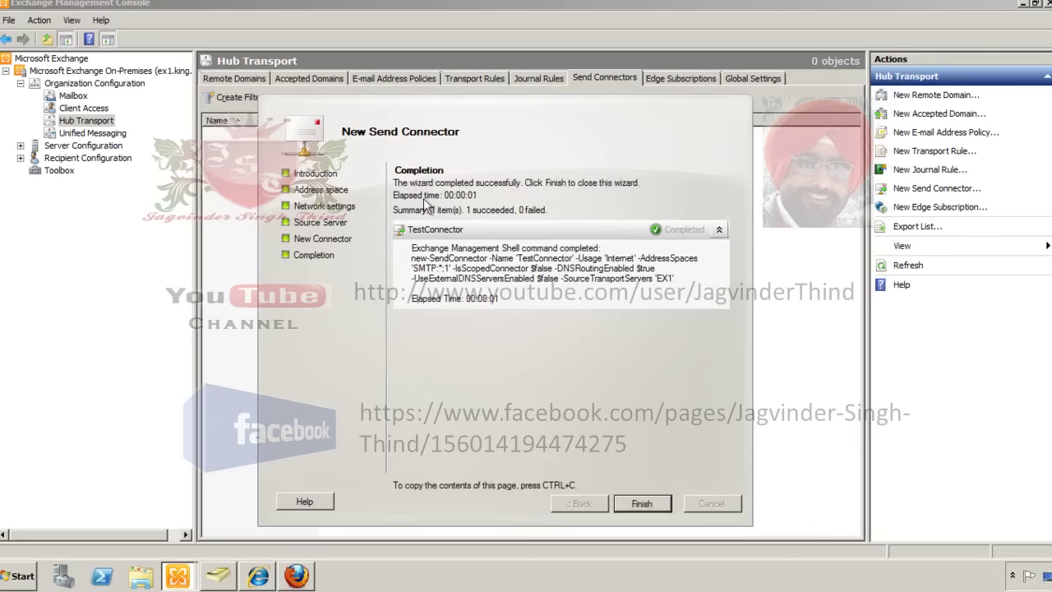
click(642, 504)
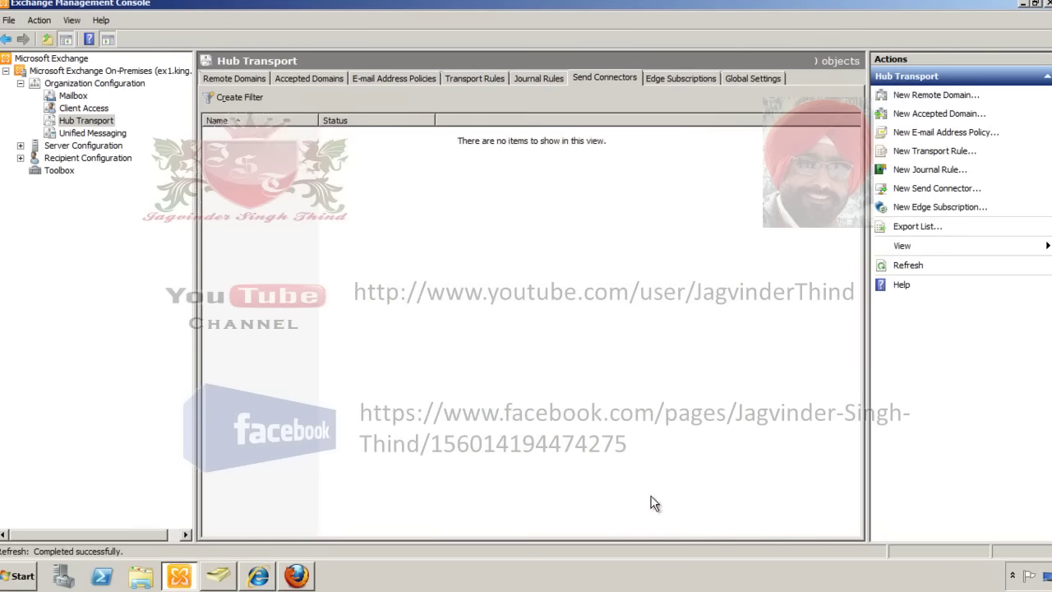